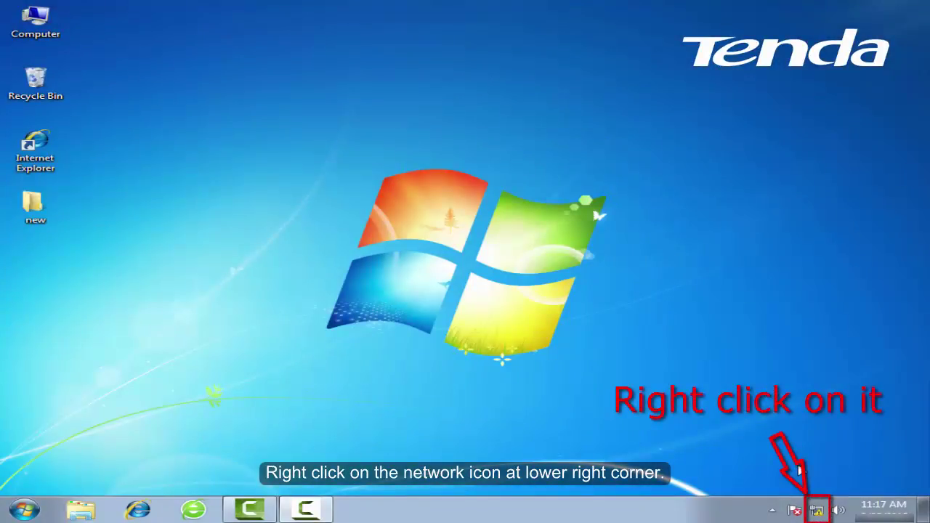
- Open the Local Area Connection Properties from Network and Sharing Center's adapter settings
right_click(817, 512)
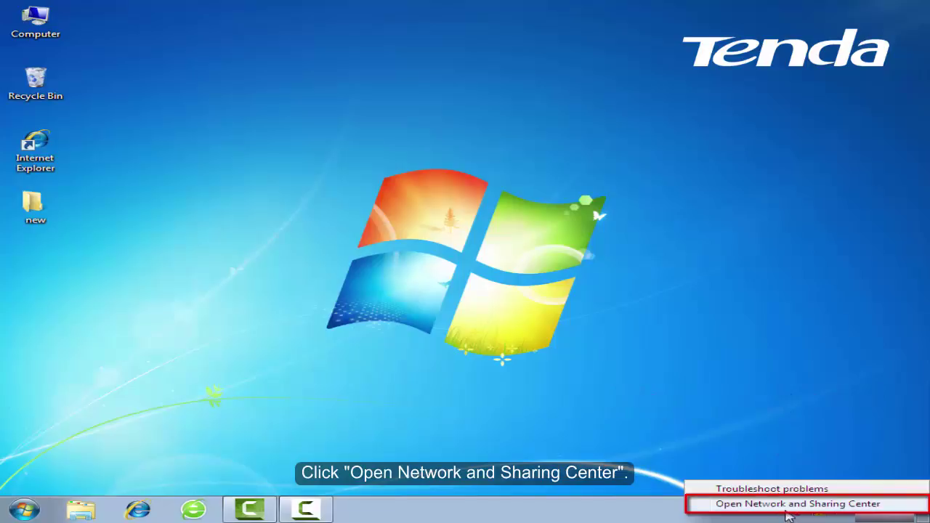
click(786, 506)
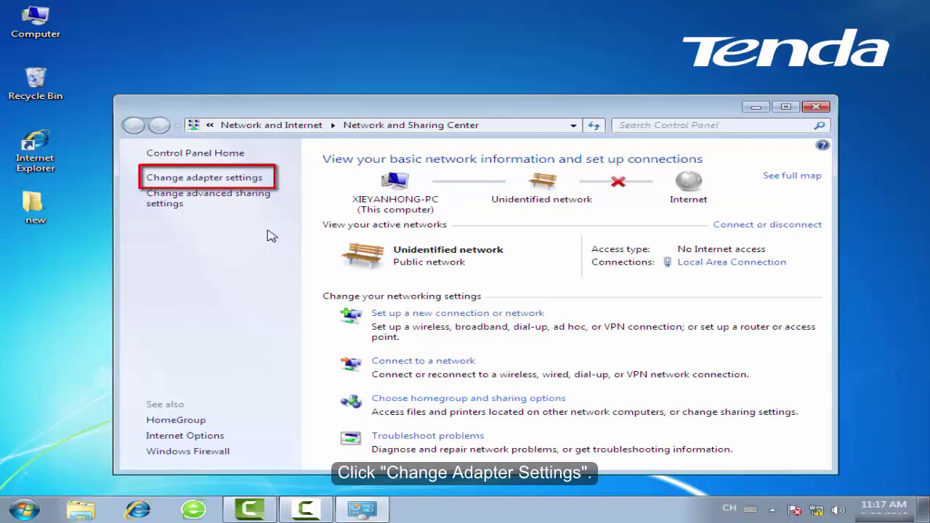
click(223, 187)
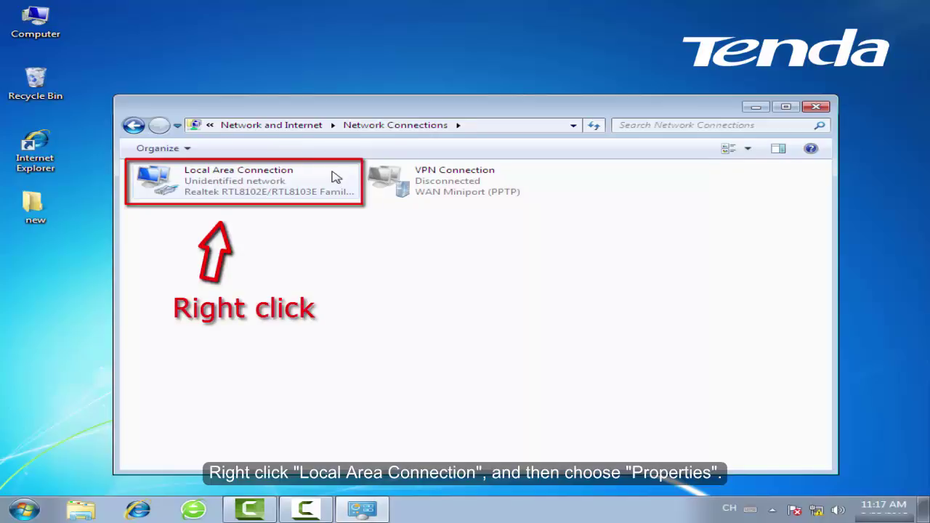
click(306, 185)
right_click(316, 181)
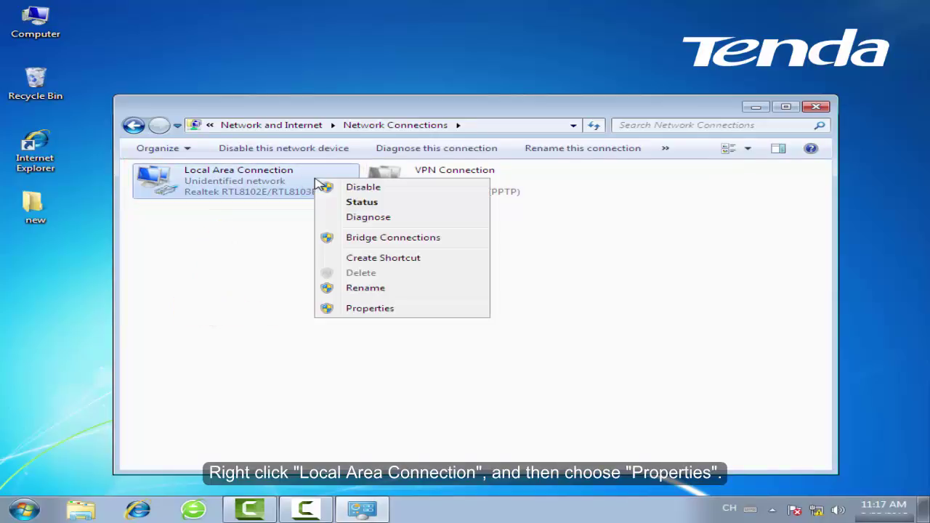
click(402, 311)
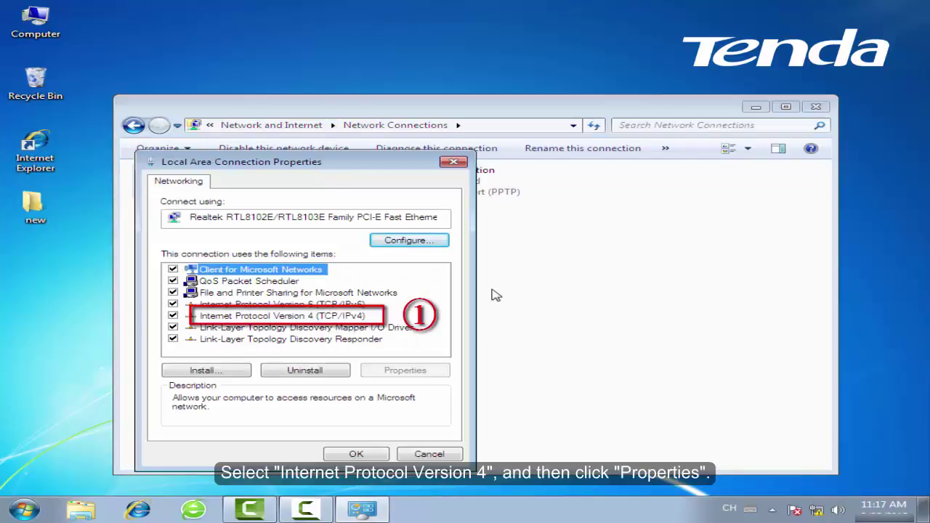
- Set TCP/IPv4 to obtain the IP address and DNS server automatically, then close the properties
key(Down)
key(Down)
key(Down)
key(Down)
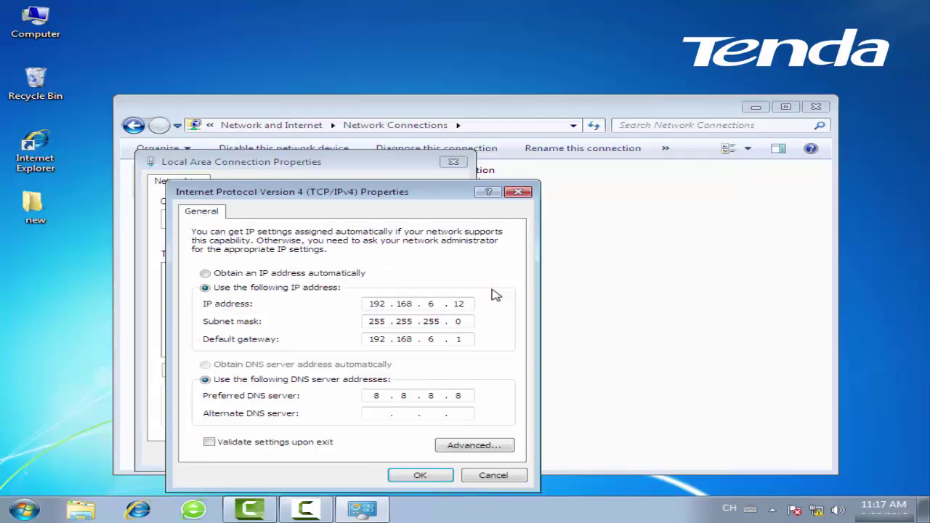
key(Return)
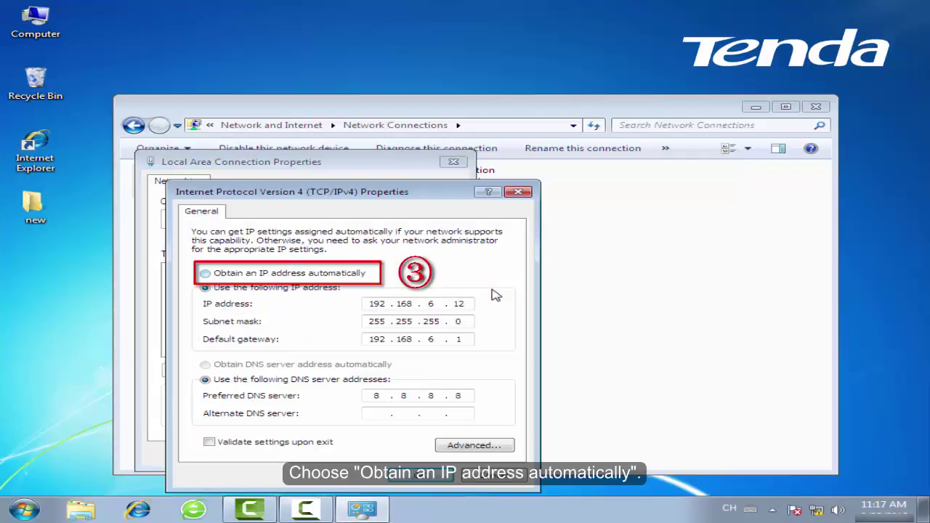
key(alt+o)
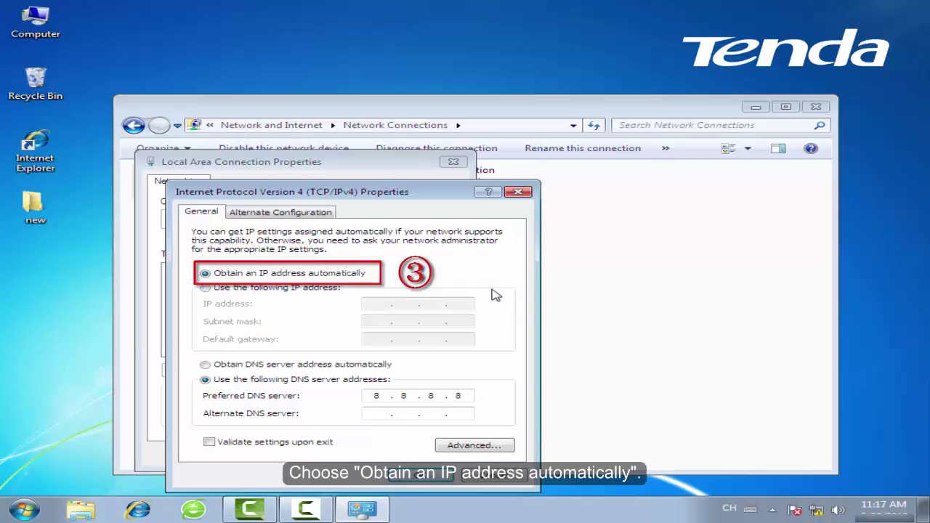
key(alt+b)
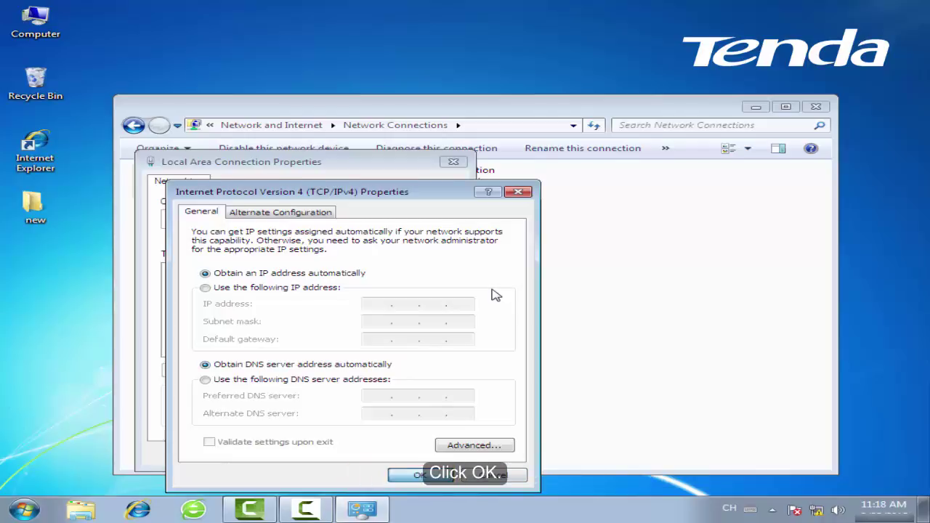
key(Return)
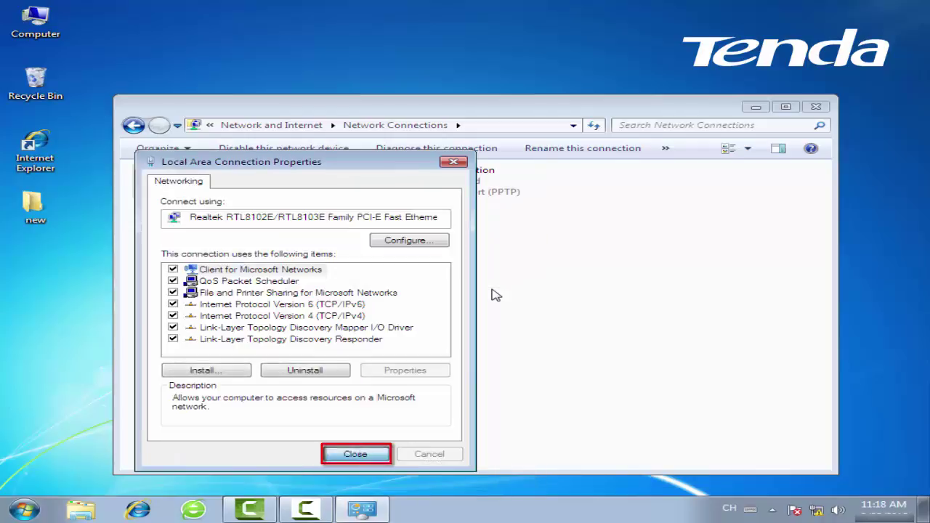
key(Return)
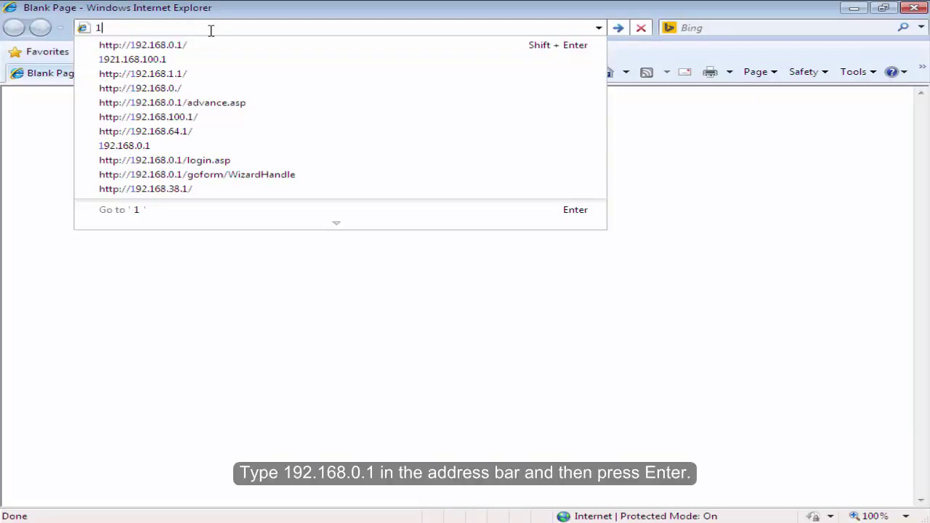
- Browse to 192.168.0.1 and log in to the Tenda router with the admin password
text(92.168)
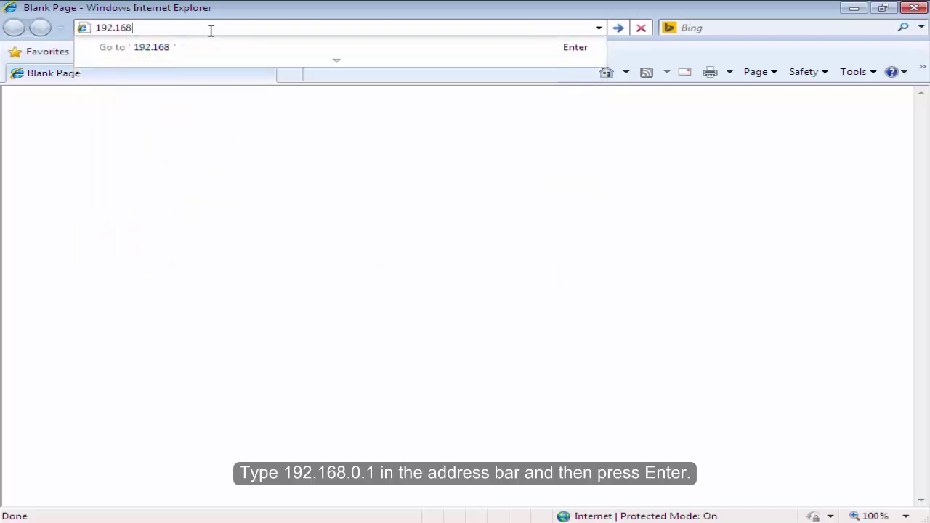
text(.0.1)
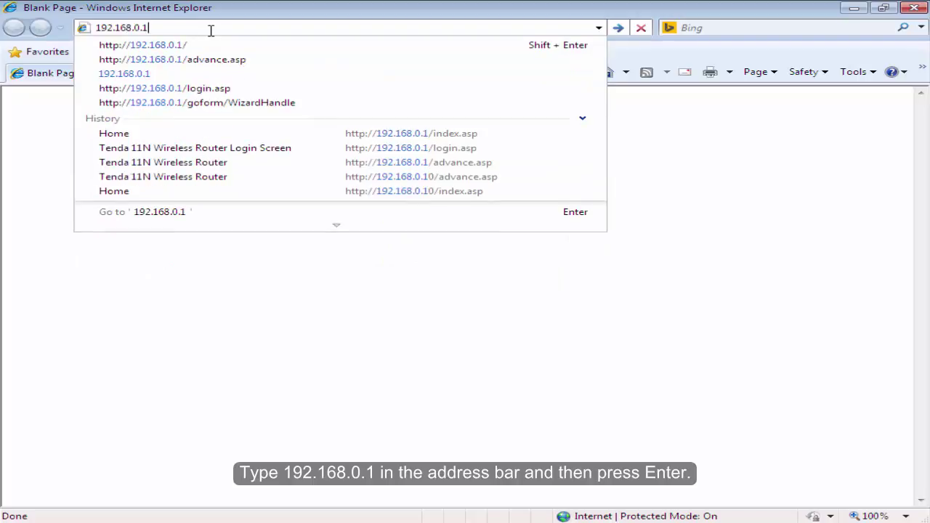
key(Return)
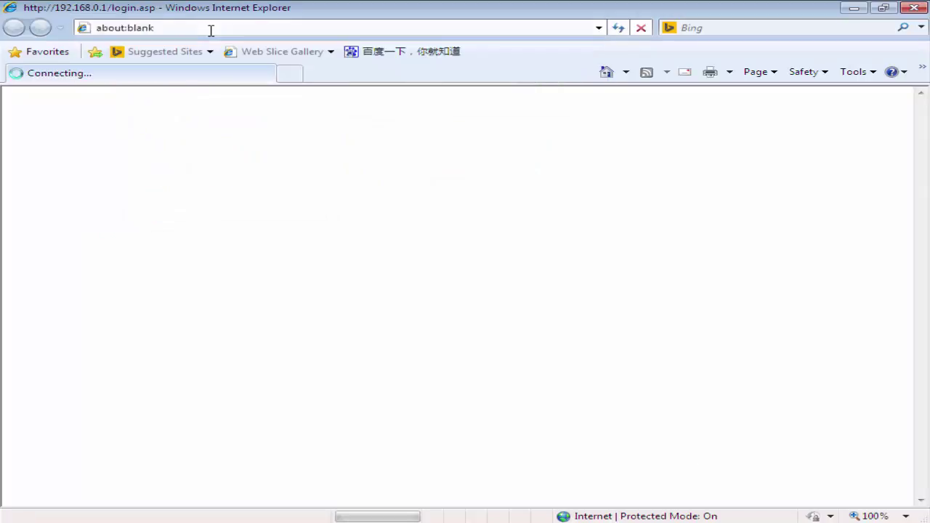
drag(474, 282, 499, 297)
click(478, 307)
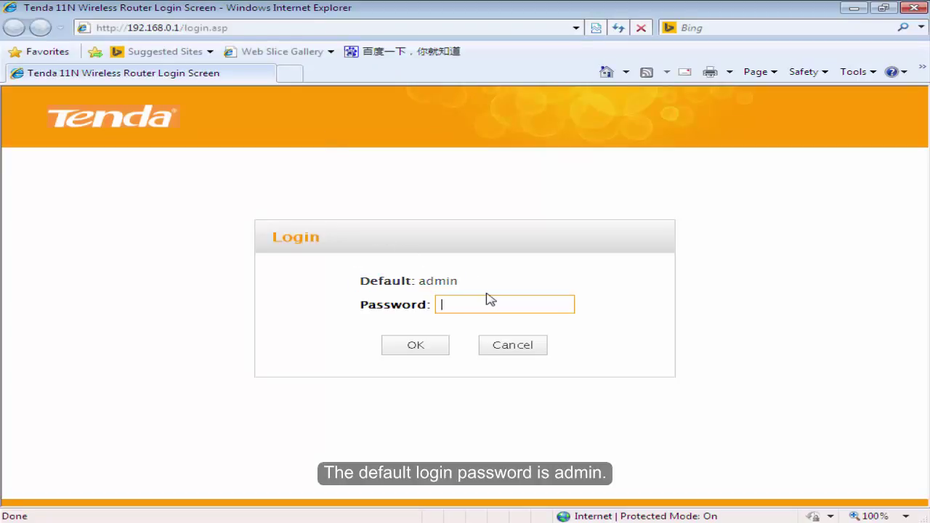
text(a)
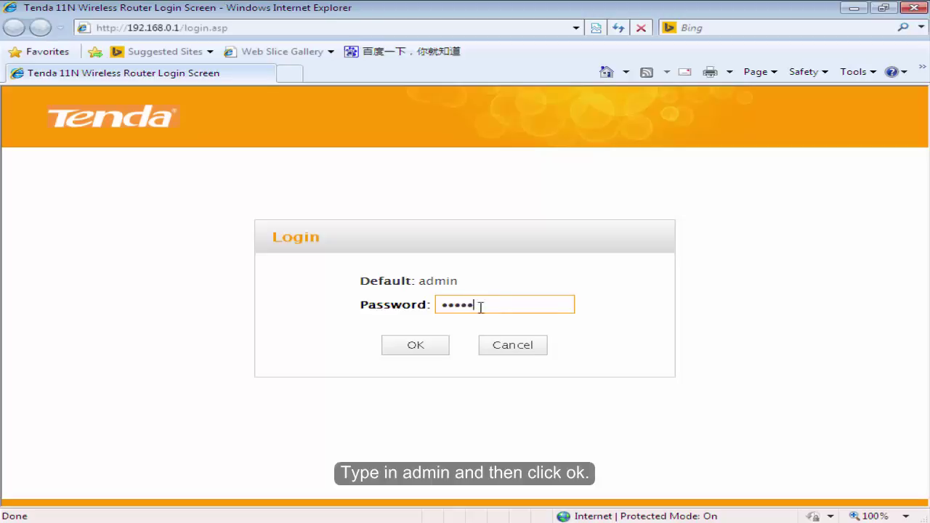
click(426, 353)
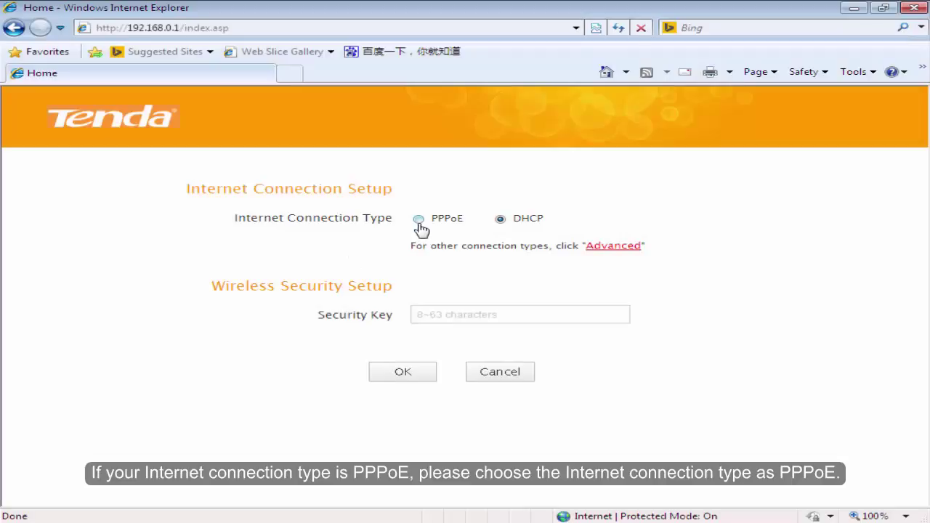
- Choose PPPoE, enter the ISP account username and password plus a new security key, and save
click(420, 220)
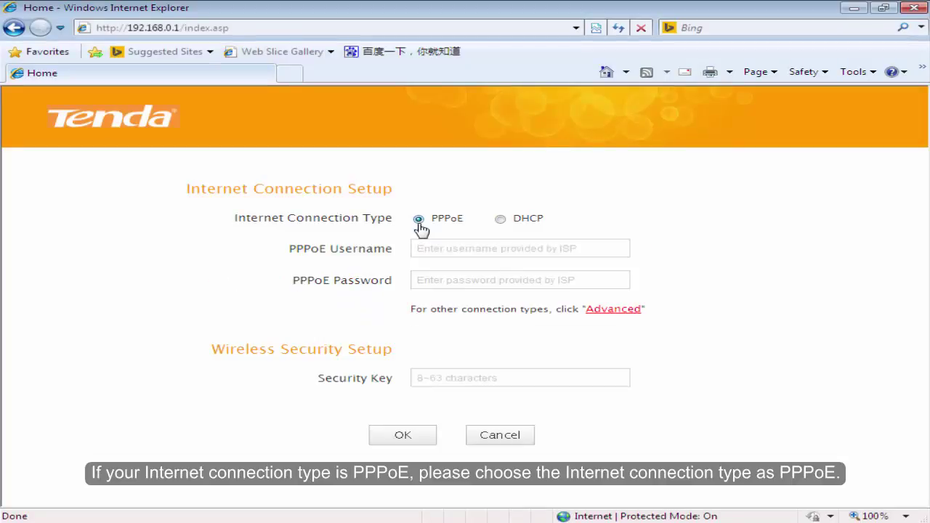
click(491, 252)
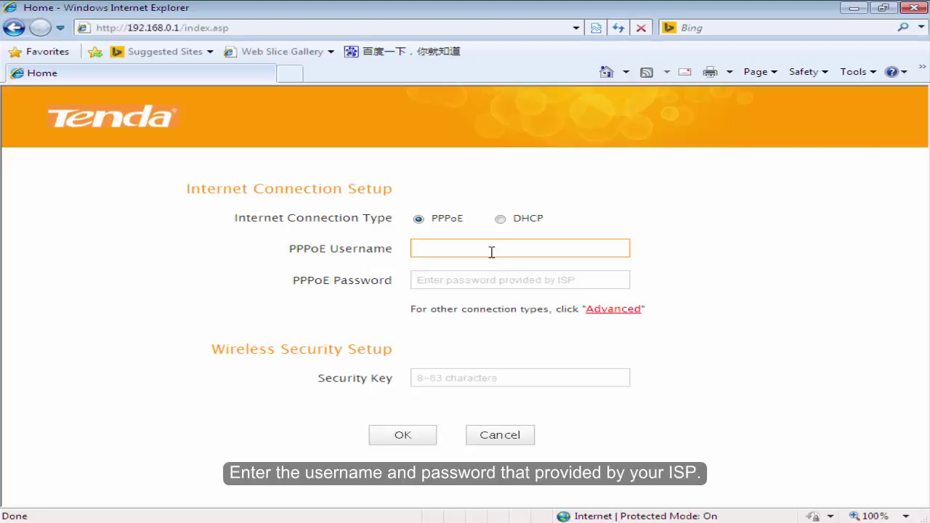
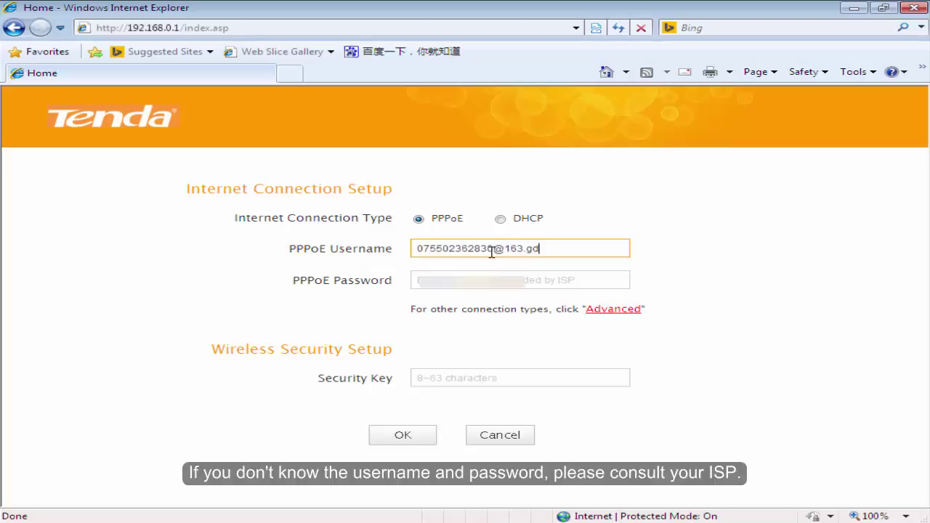
click(538, 281)
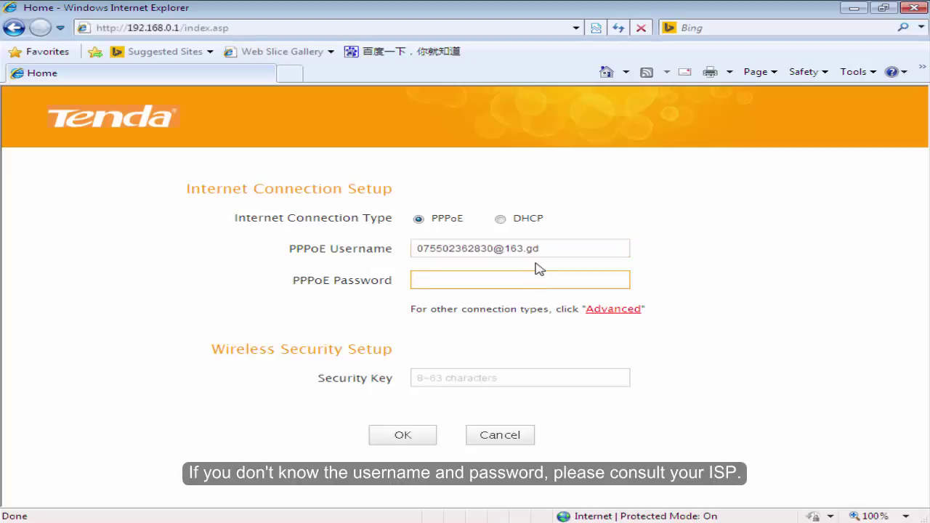
text(************)
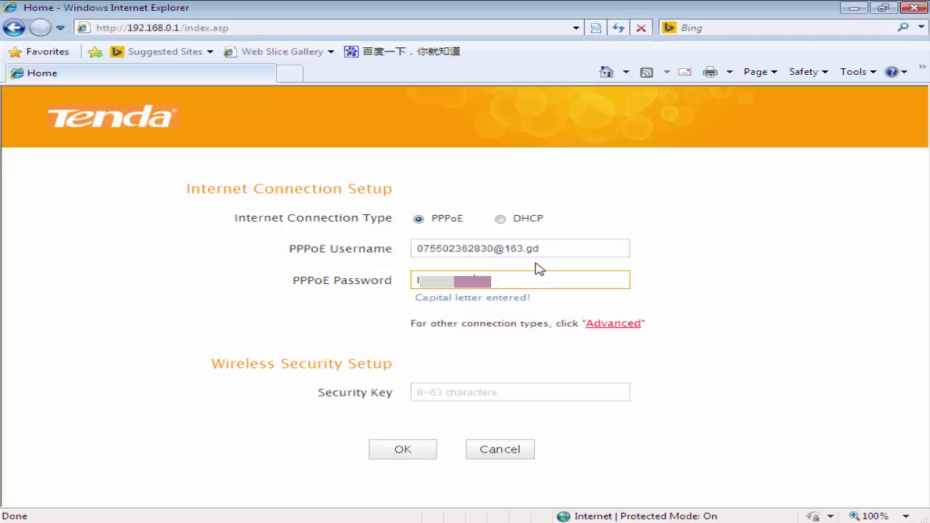
click(483, 379)
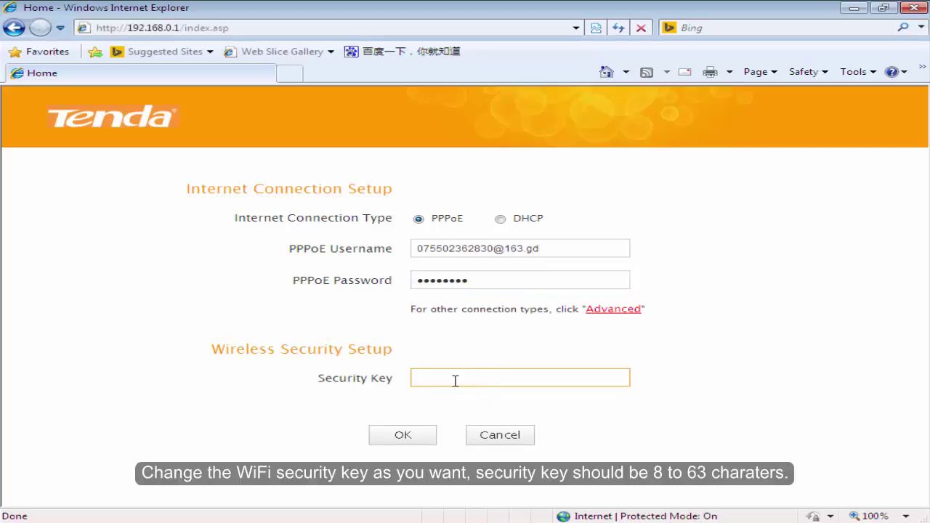
click(425, 442)
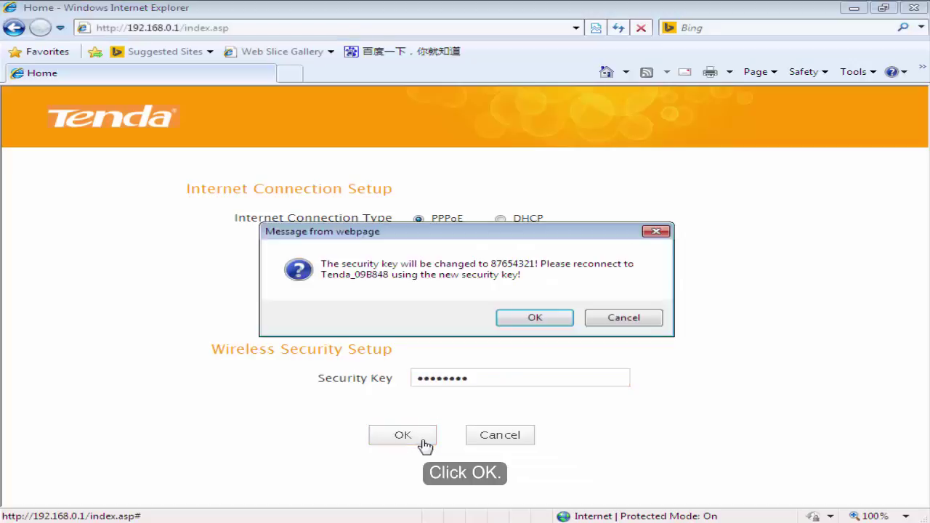
click(535, 319)
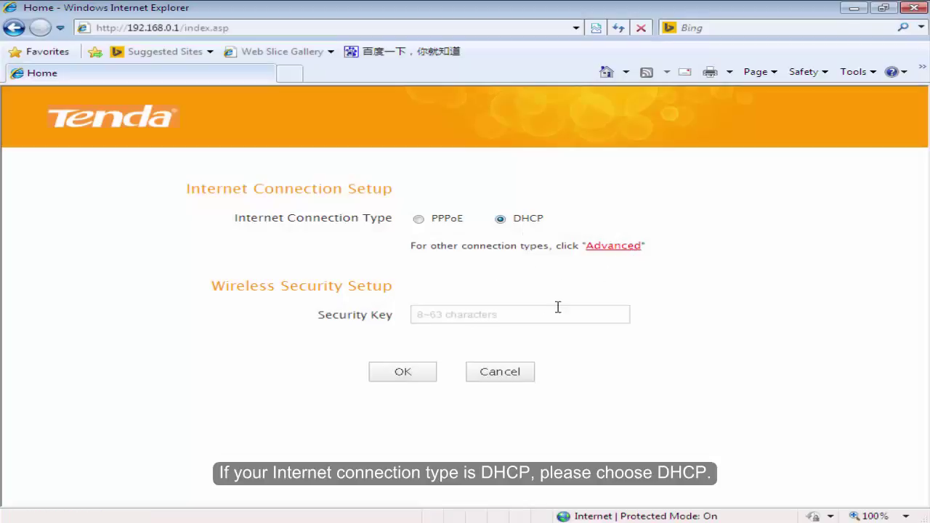
- Keep DHCP, enter a new wireless security key, and save with confirmation
click(523, 316)
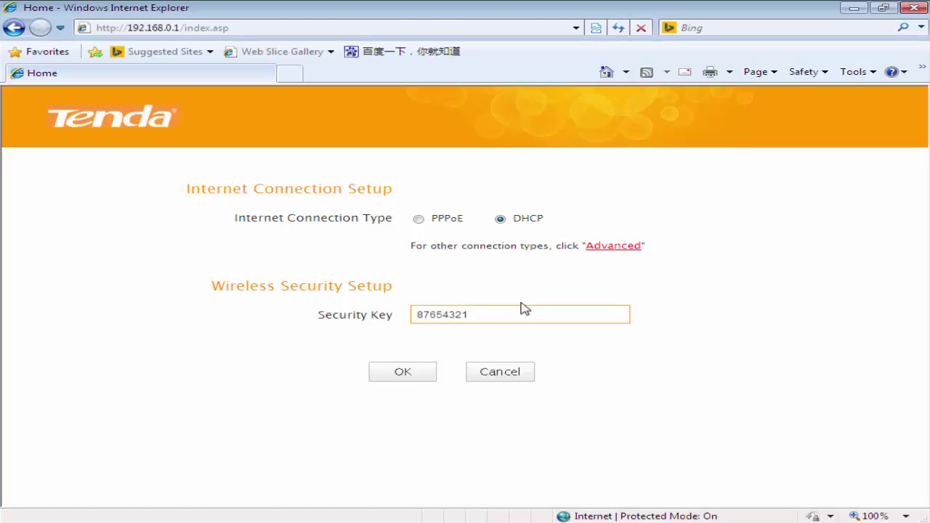
click(494, 343)
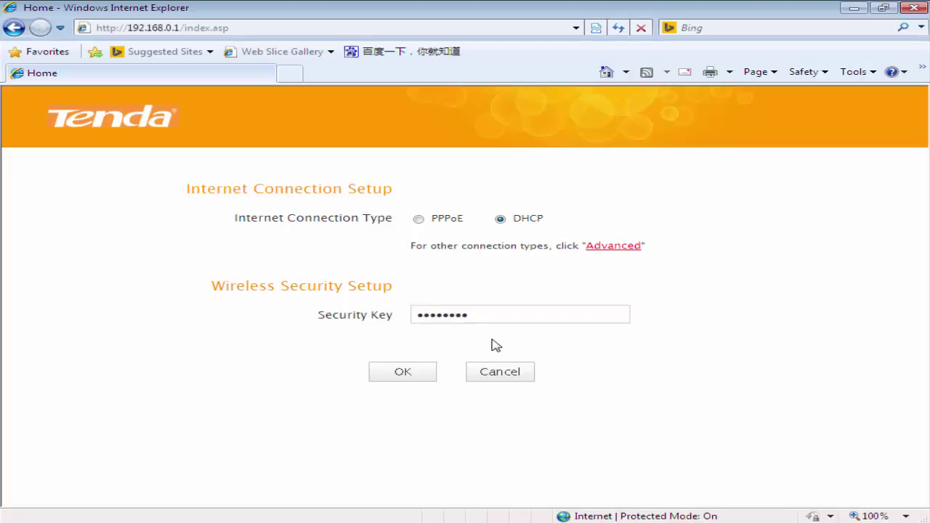
click(410, 375)
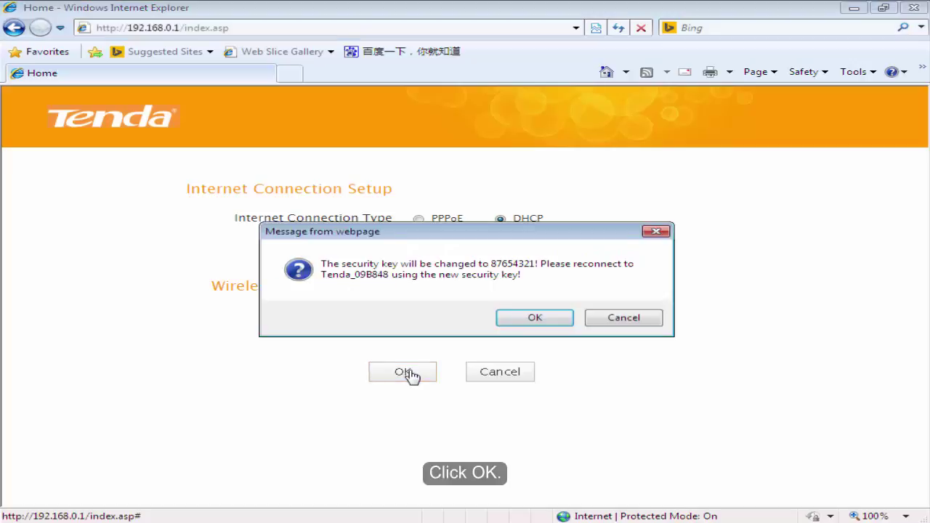
click(525, 327)
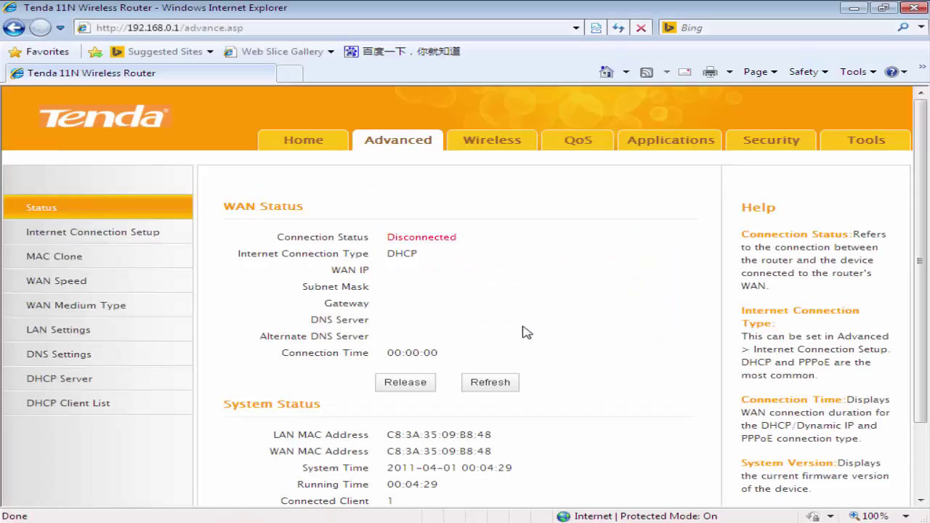
- Refresh the status page and confirm WAN reads Connected over DHCP with IP 192.168.100.153
click(494, 390)
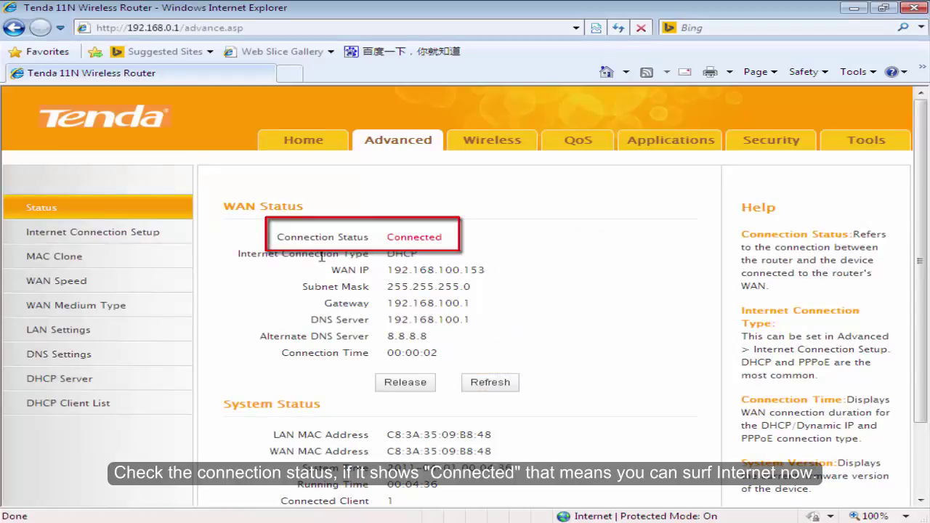
drag(276, 237, 513, 252)
click(513, 253)
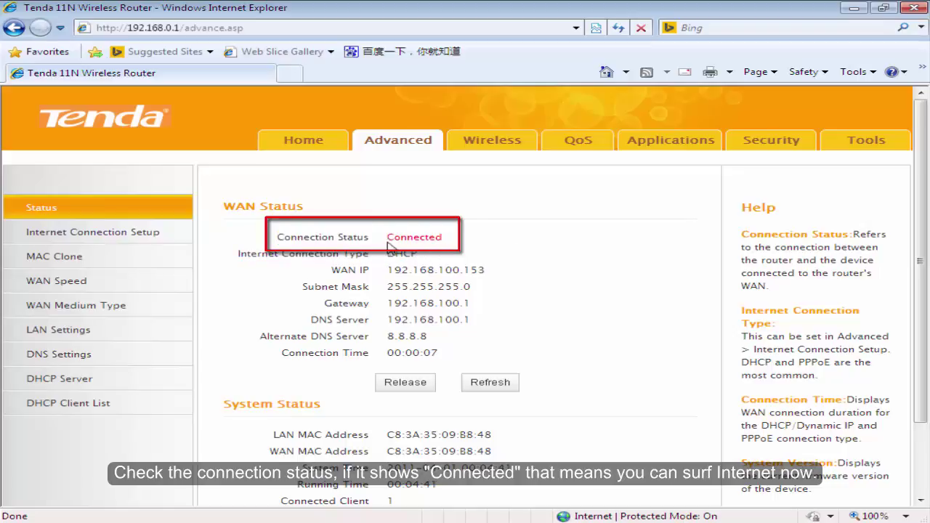
- Open Wireless Basic Settings and begin replacing the Primary SSID Tenda_09B848
click(495, 141)
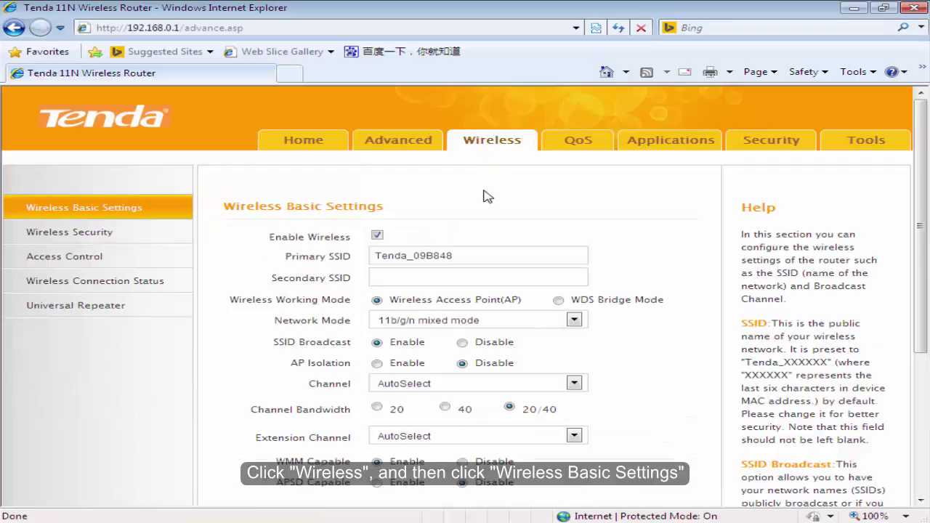
click(177, 208)
click(475, 255)
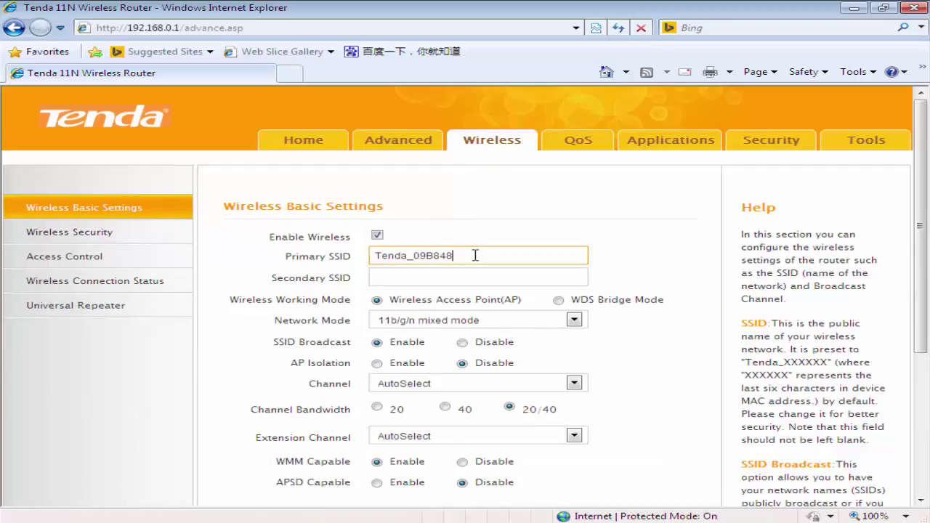
key(BackSpace)
key(BackSpace)
key(BackSpace)
key(BackSpace)
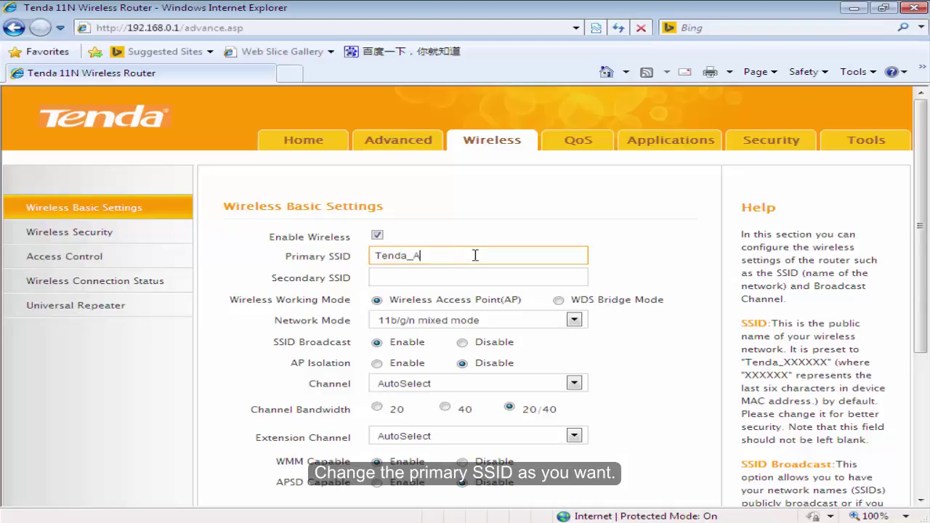